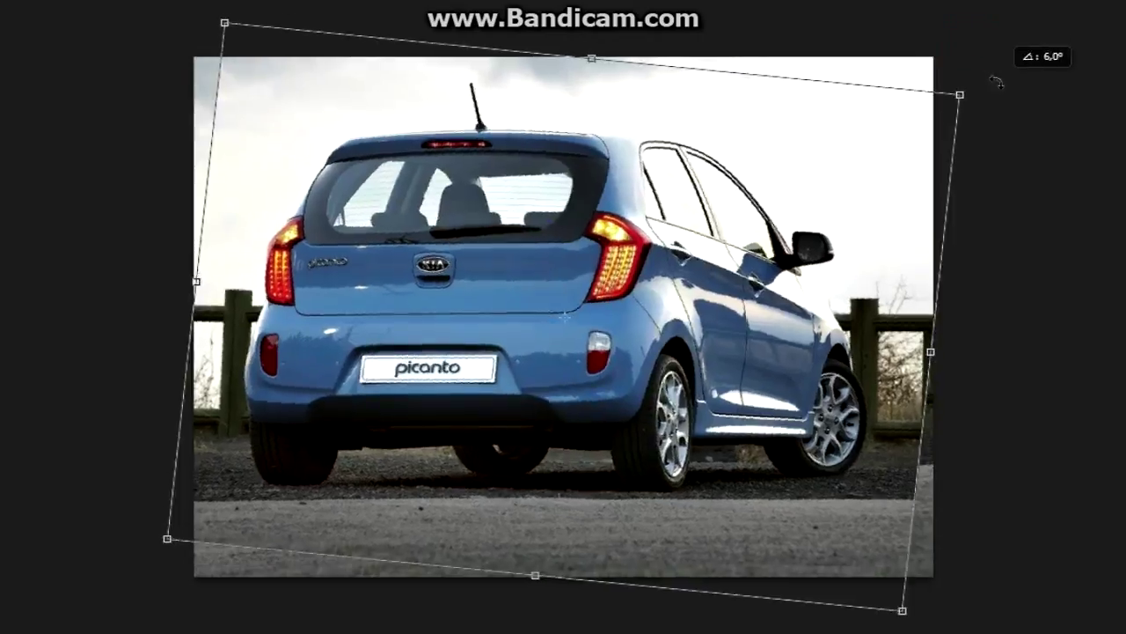
Step: Crop the tilted photo to a marquee pulled inside its empty edges, then deselect
drag(241, 72, 899, 576)
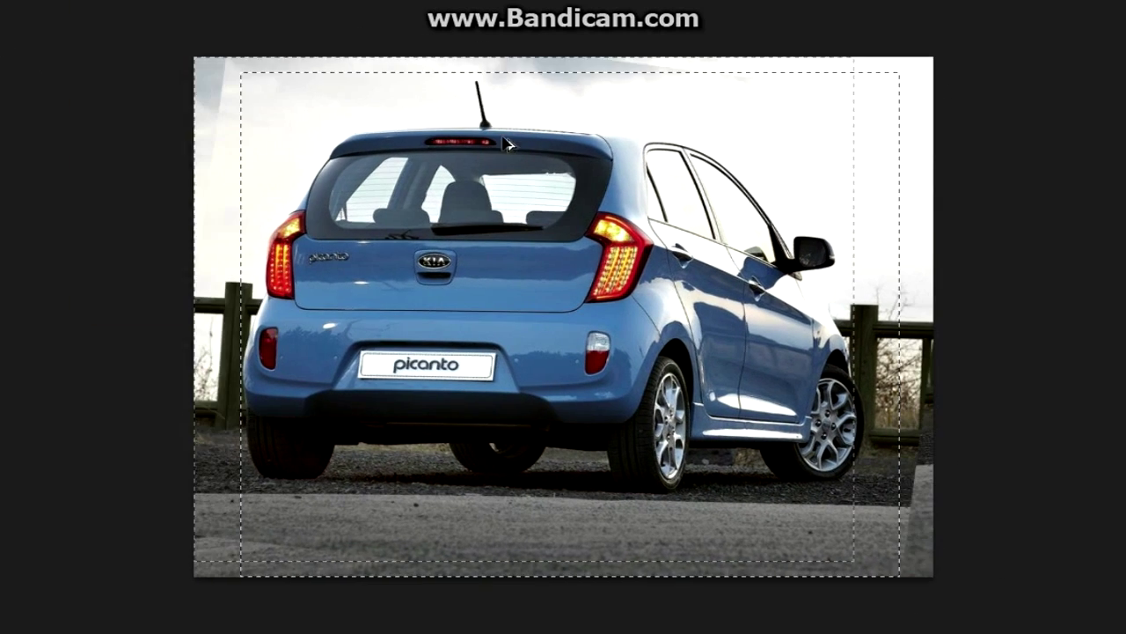
right_click(272, 188)
click(334, 390)
drag(241, 324, 214, 324)
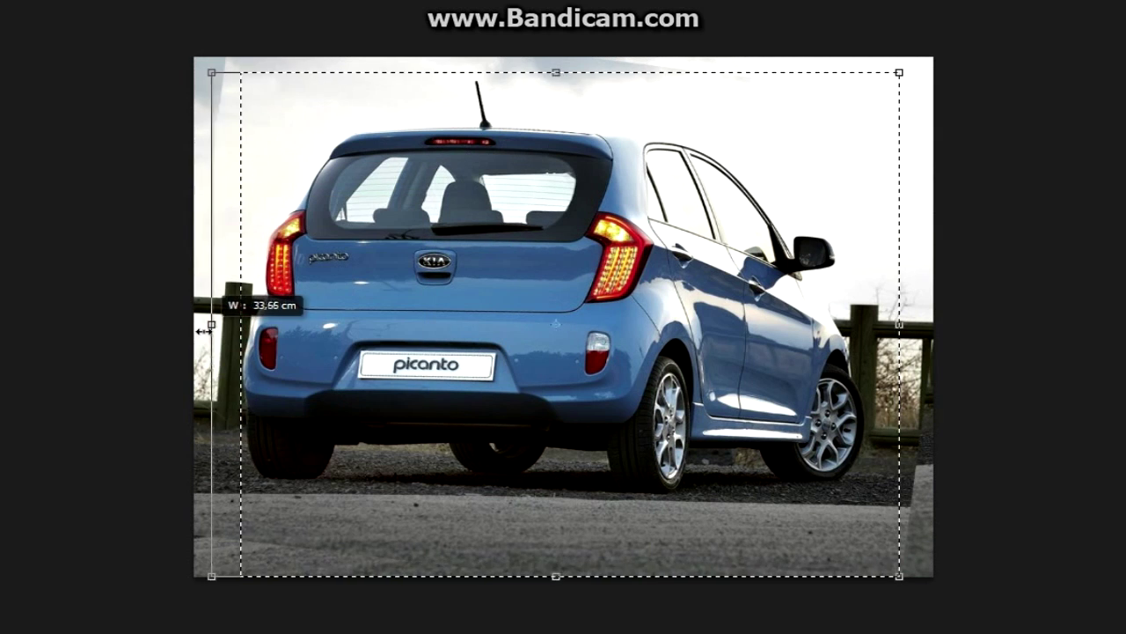
click(116, 96)
right_click(425, 171)
click(447, 170)
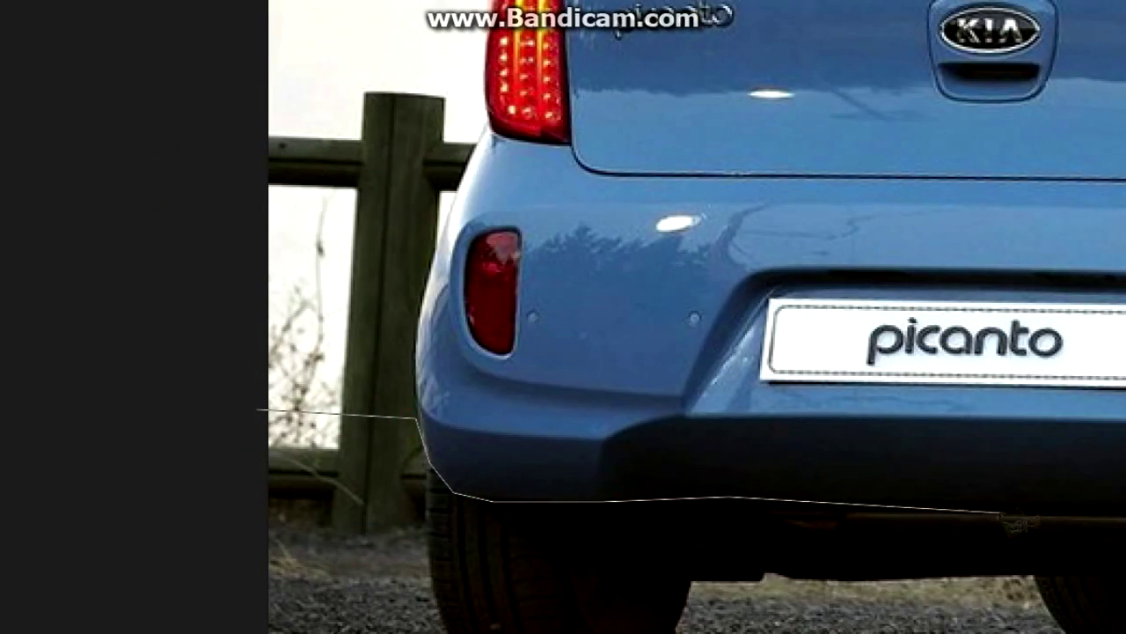
Step: Trace a polygonal outline around the car body above the wheels
scroll(1049, 519, right, 5)
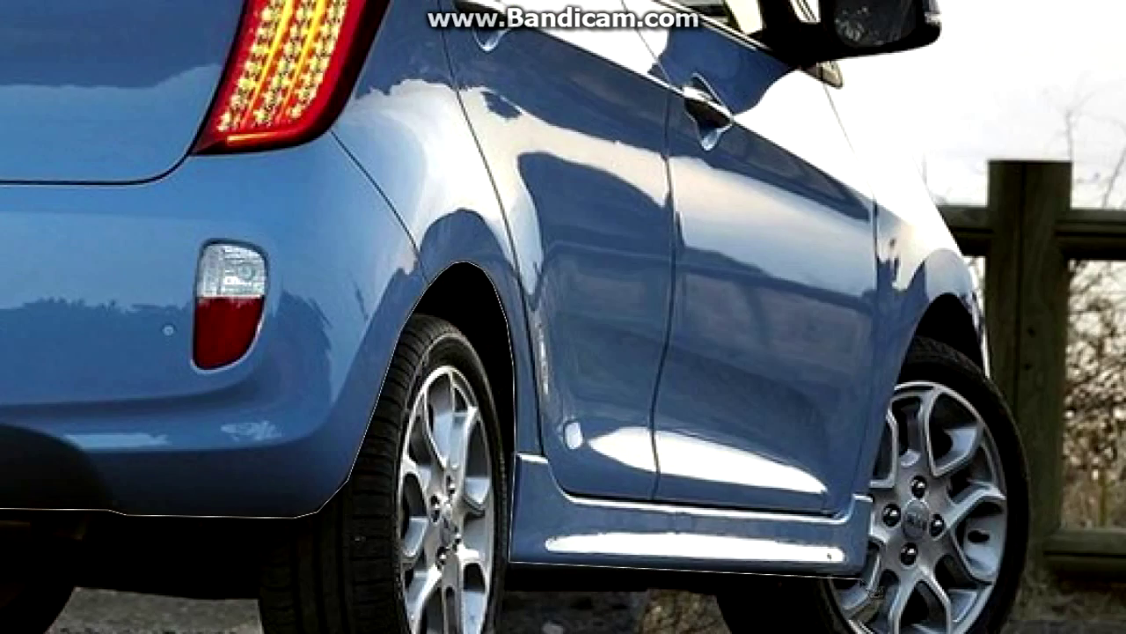
scroll(1028, 494, up, 1)
scroll(727, 515, up, 1)
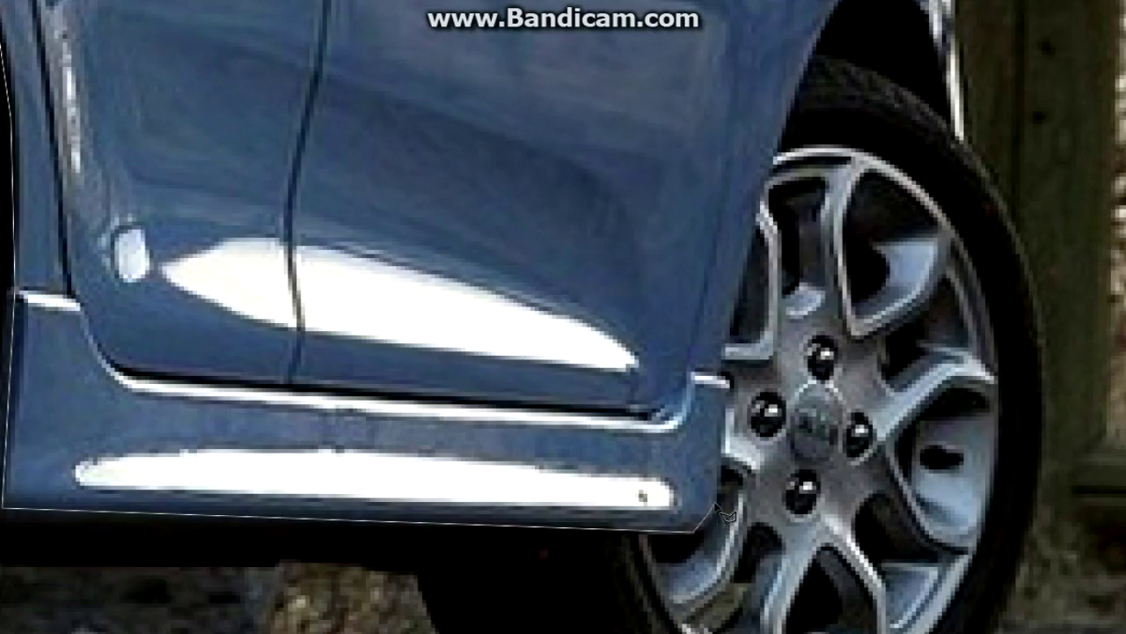
scroll(777, 149, up, 1)
scroll(866, 154, up, 2)
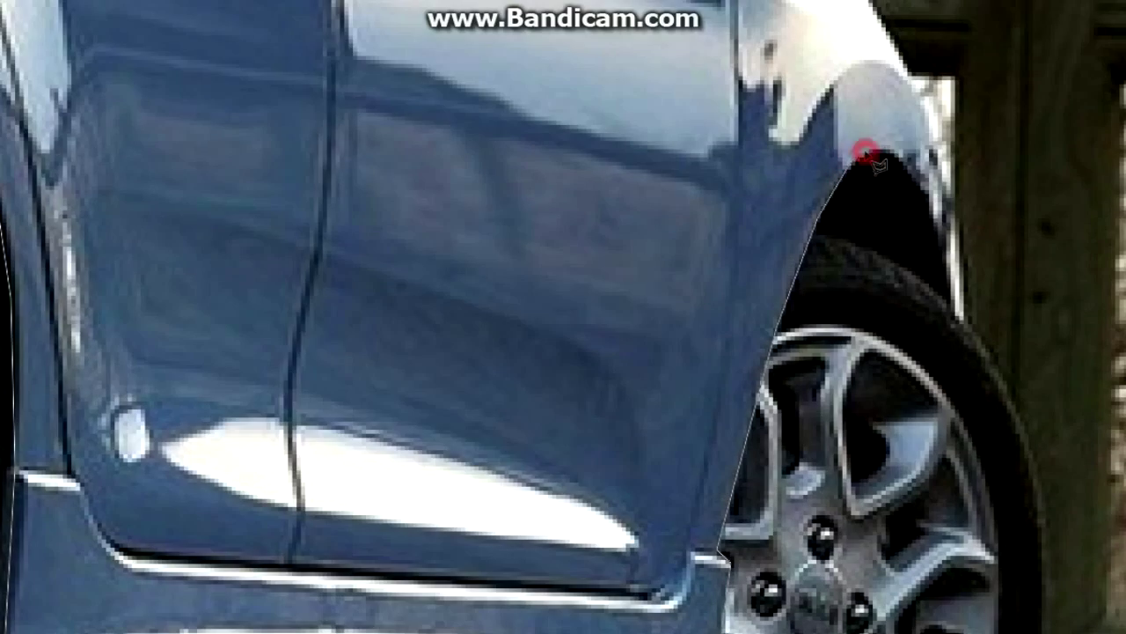
scroll(968, 325, down, 1)
scroll(1114, 343, down, 1)
click(1056, 379)
click(933, 31)
click(192, 49)
click(172, 293)
Step: Nudge the selected body down about 16 pixels and commit the transform
key(ctrl+t)
drag(850, 118, 850, 132)
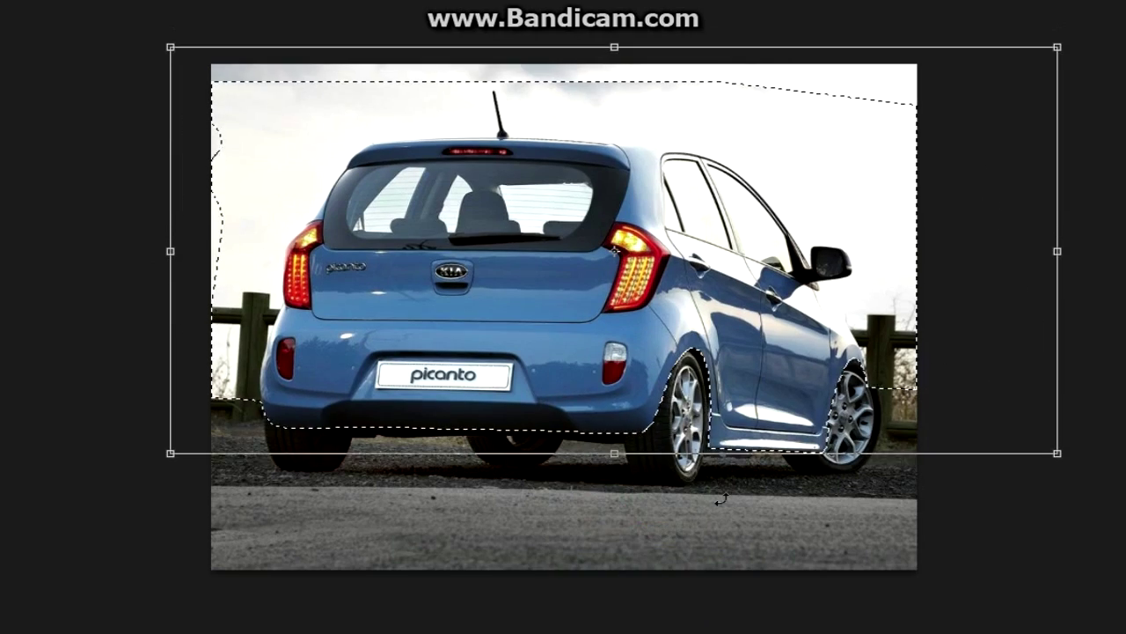
key(Return)
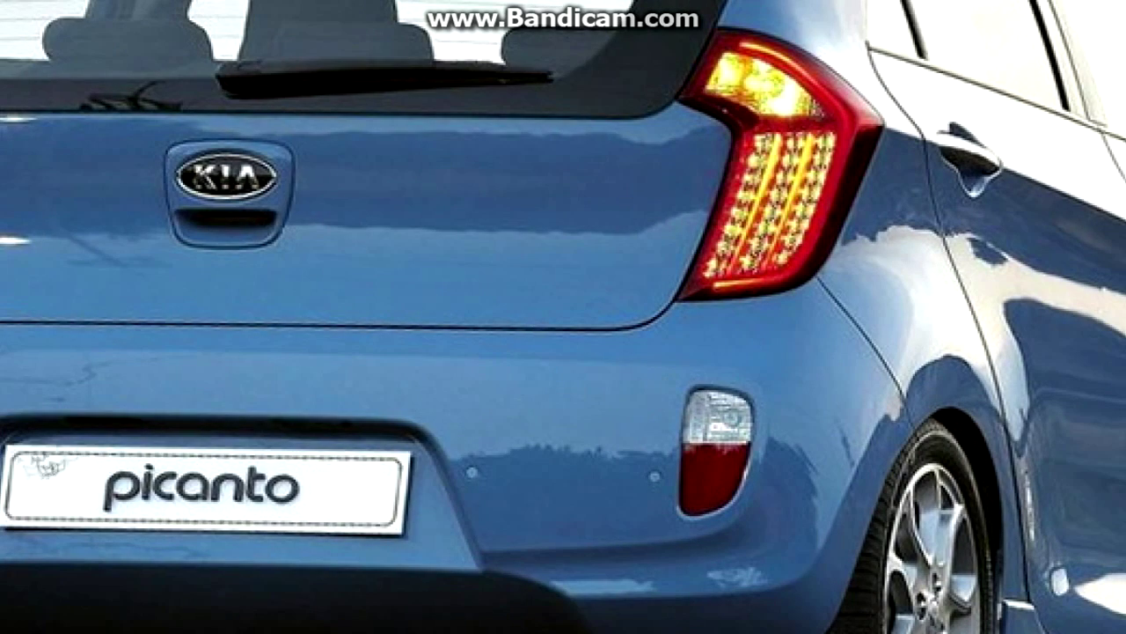
Step: Turn the right reflector path into a selection, darken it into a vent, and deselect
click(32, 378)
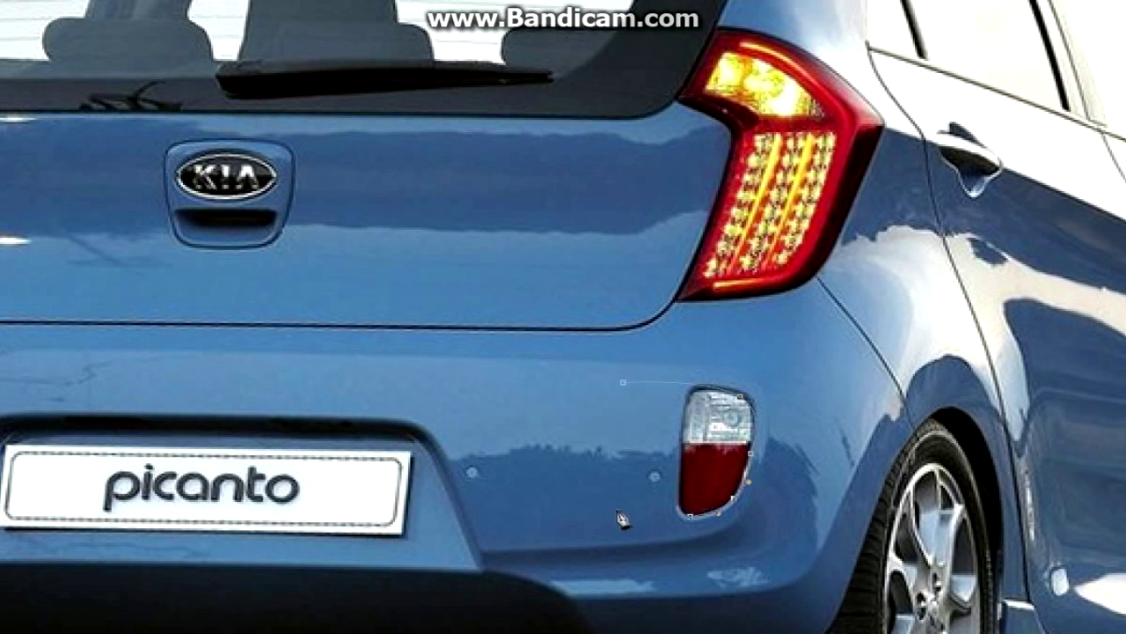
right_click(619, 379)
click(697, 124)
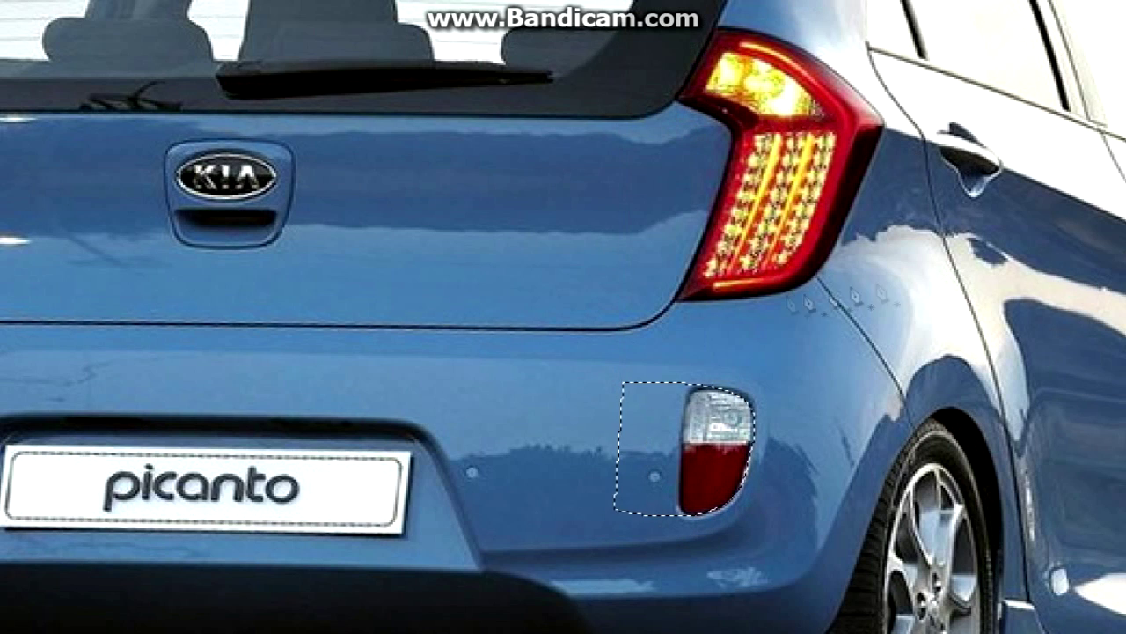
right_click(493, 221)
click(519, 226)
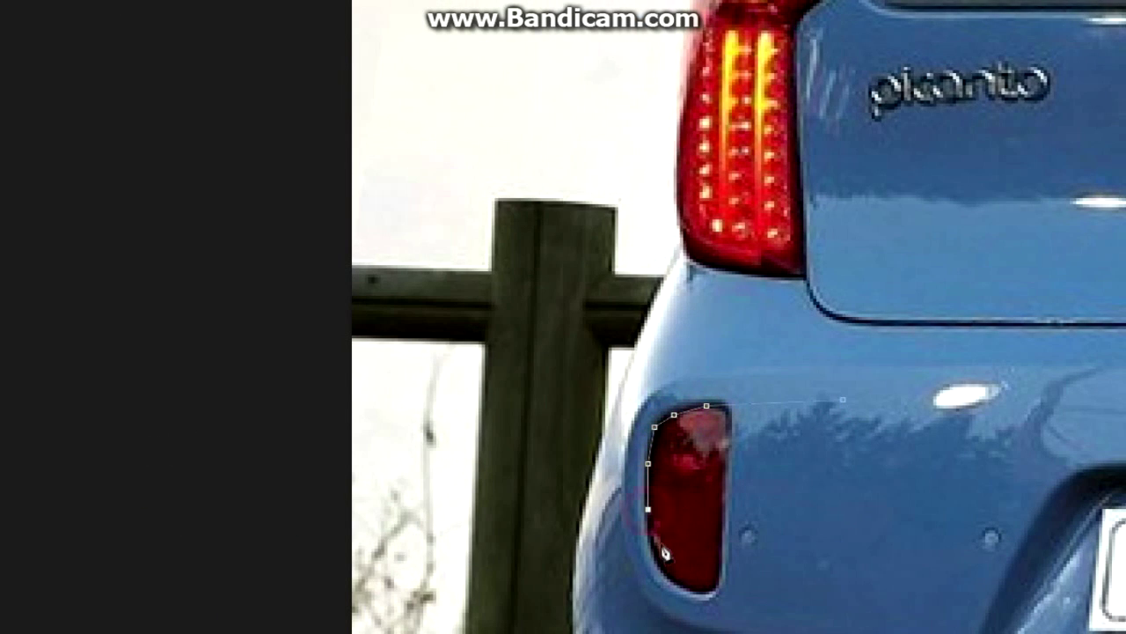
Step: Select the left reflector from its path and lighten the vent's right side
right_click(848, 409)
click(925, 153)
key(Return)
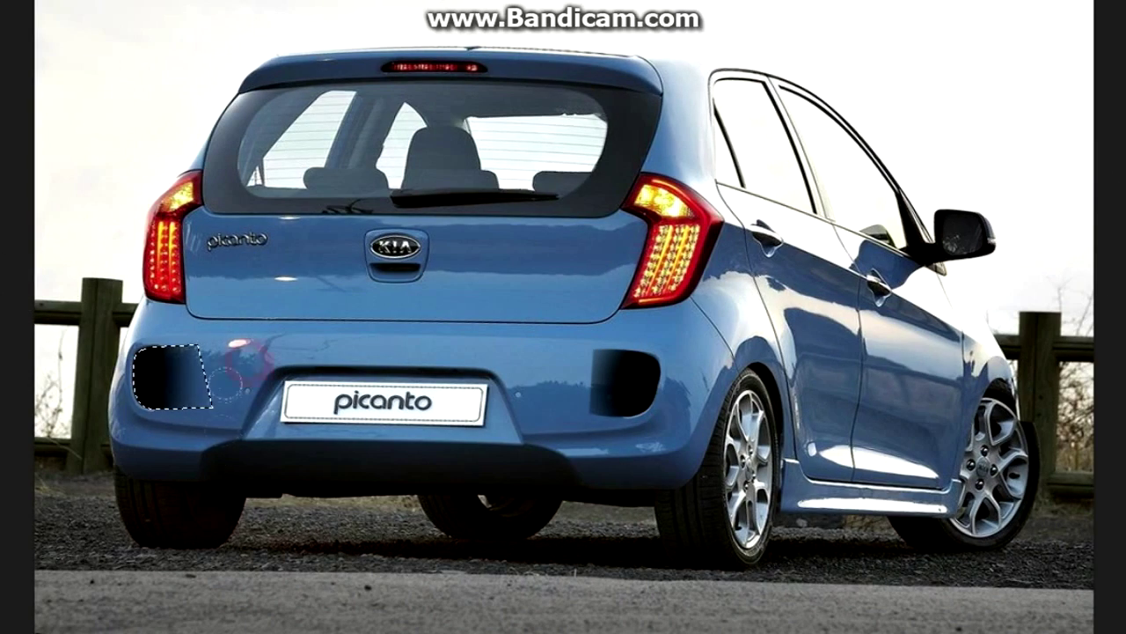
drag(227, 447, 151, 384)
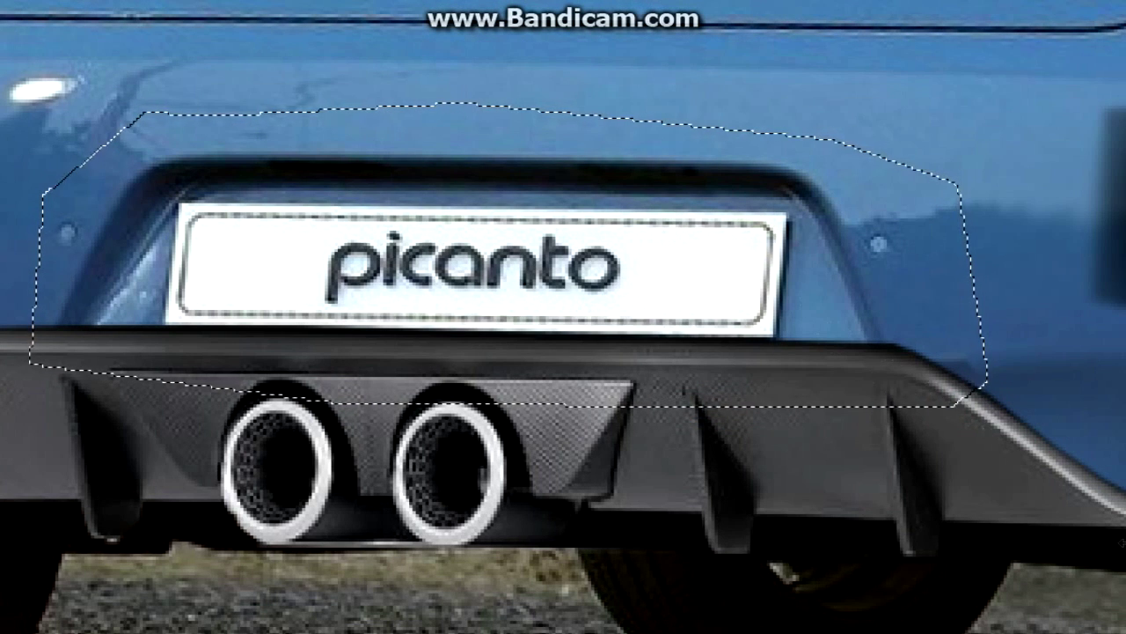
Step: Paint the licence plate over in body blue and fill the bumper band black
mouse_move(548, 264)
mouse_down()
mouse_move(214, 309)
mouse_move(302, 360)
mouse_move(867, 317)
mouse_move(823, 304)
mouse_move(543, 344)
mouse_up()
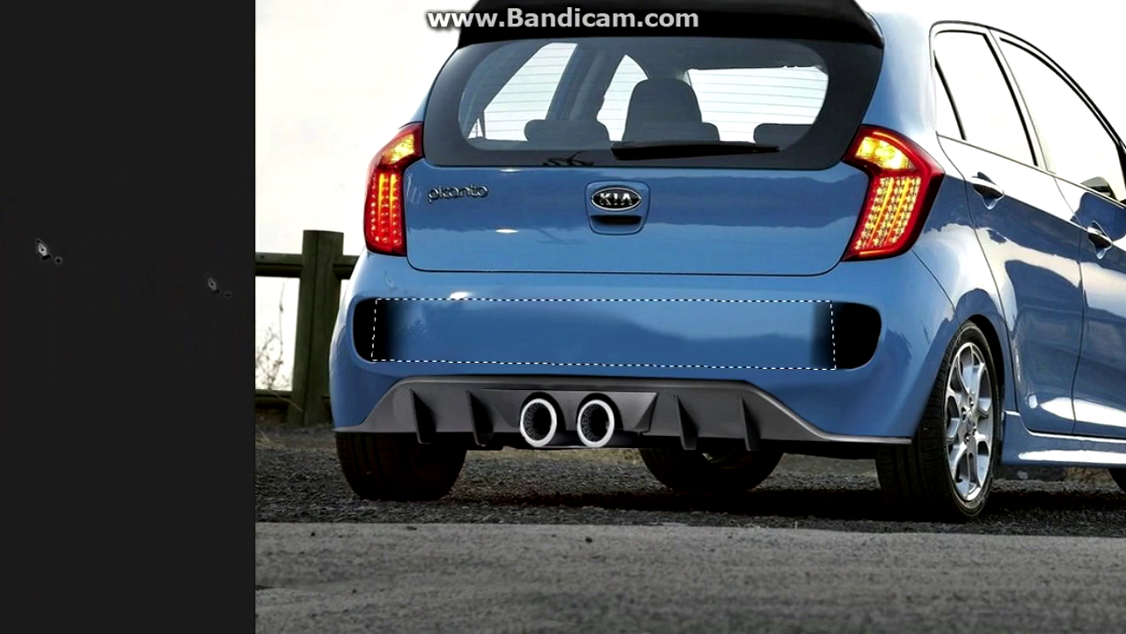
key(alt+BackSpace)
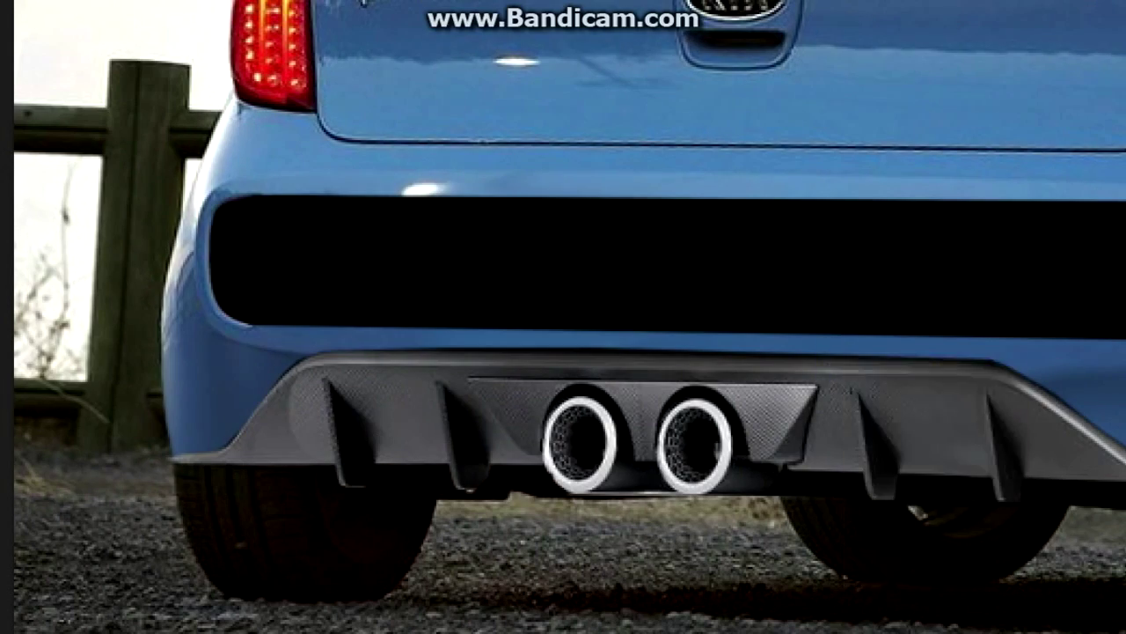
Step: Warp the black insert to the bumper's curve and stroke its edge with the brush
right_click(886, 133)
click(910, 181)
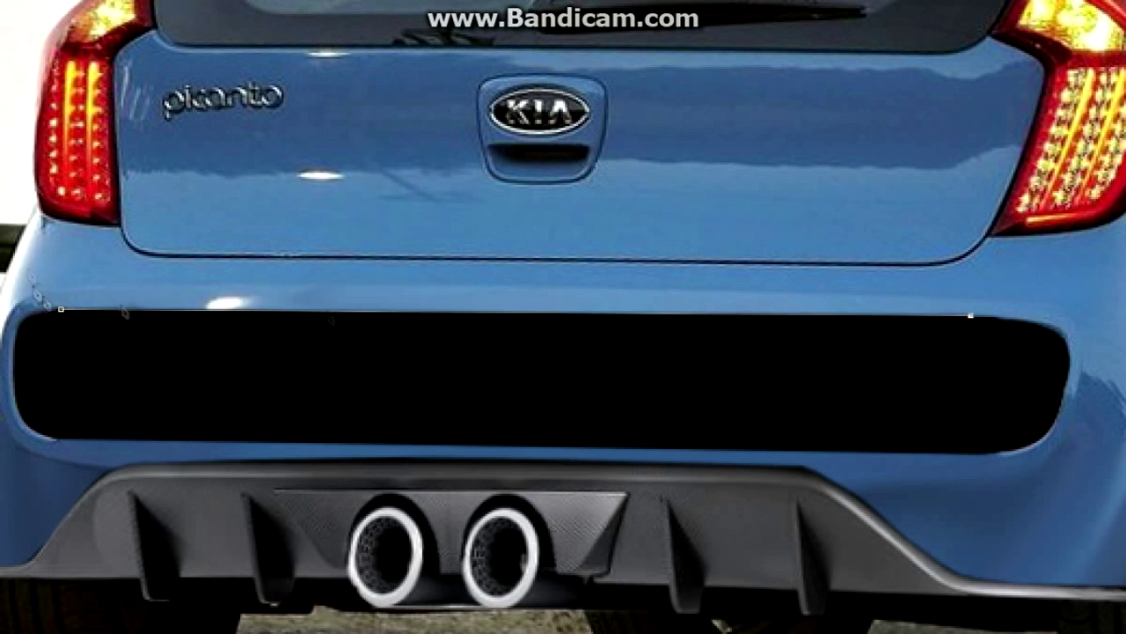
right_click(82, 36)
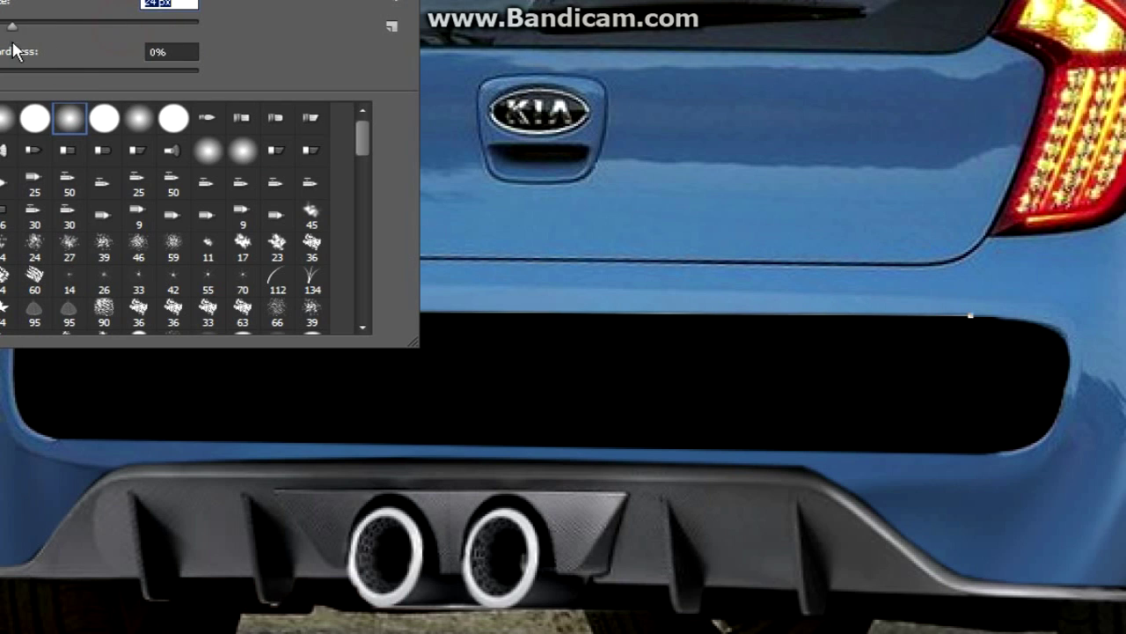
key(Return)
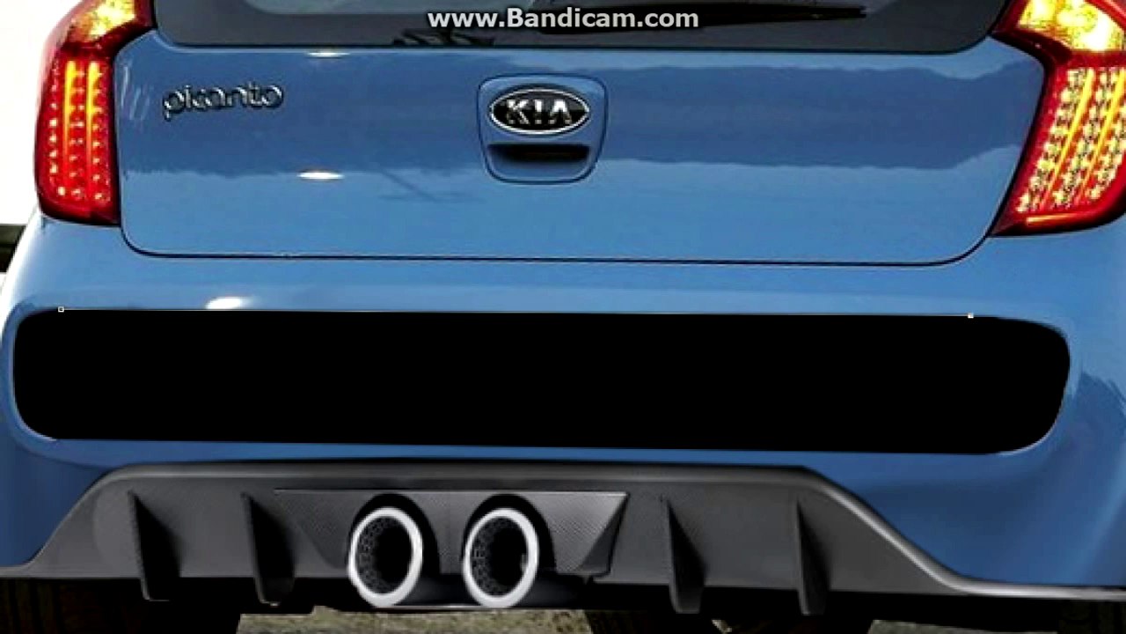
key(Return)
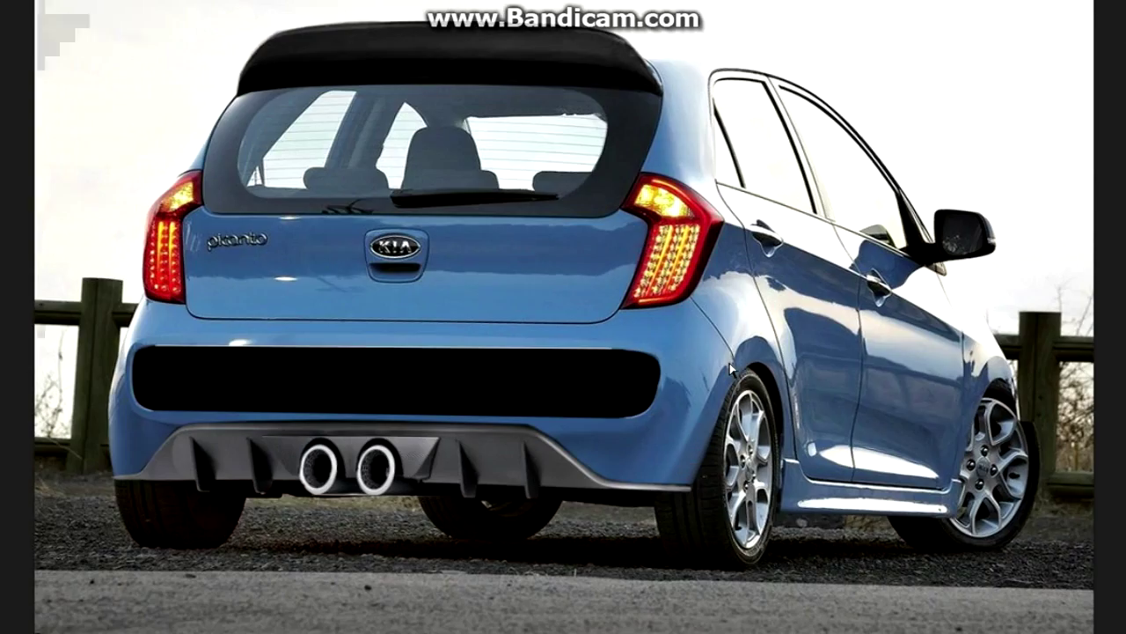
Step: Fit an elliptical selection to the rear wheel arch, trying and undoing a black fill
click(88, 61)
drag(702, 319, 794, 570)
right_click(704, 466)
click(800, 323)
drag(700, 445, 715, 444)
key(Return)
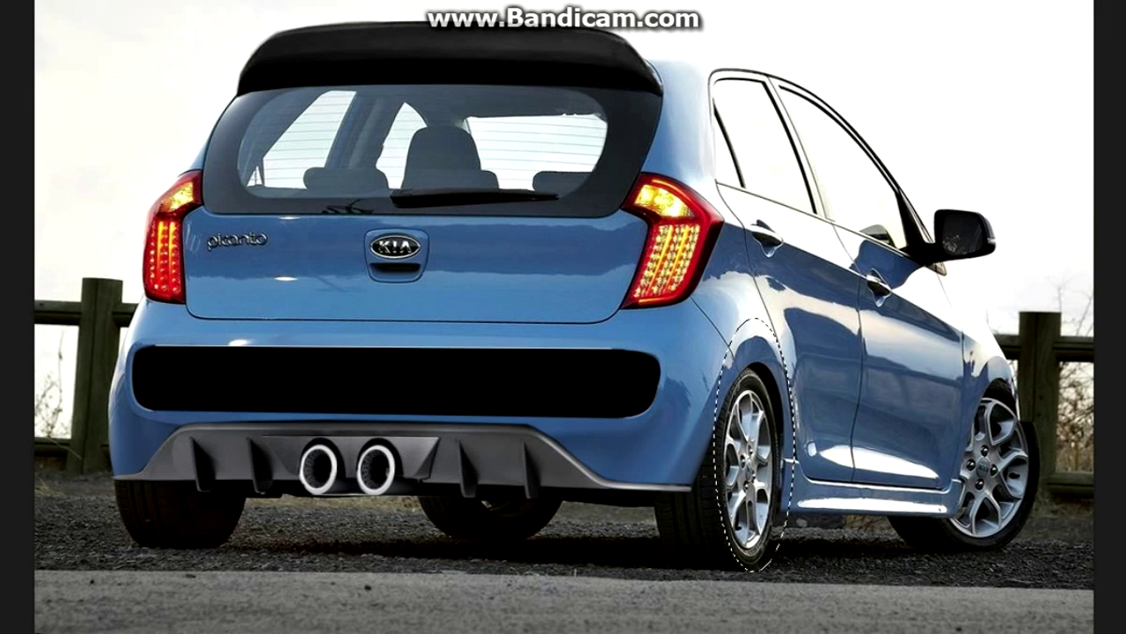
click(752, 458)
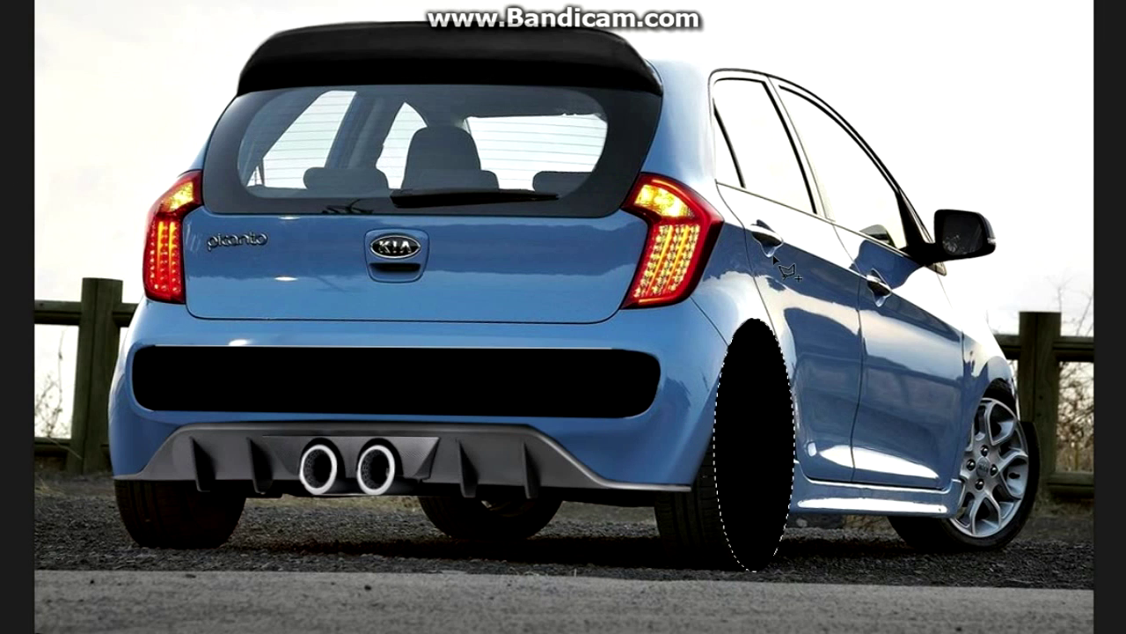
key(ctrl+z)
Step: Lower the top of the rear-arch ellipse and fill the rear wheel solid black
right_click(890, 75)
click(975, 352)
drag(755, 319, 755, 334)
key(Return)
click(732, 436)
key(ctrl+plus)
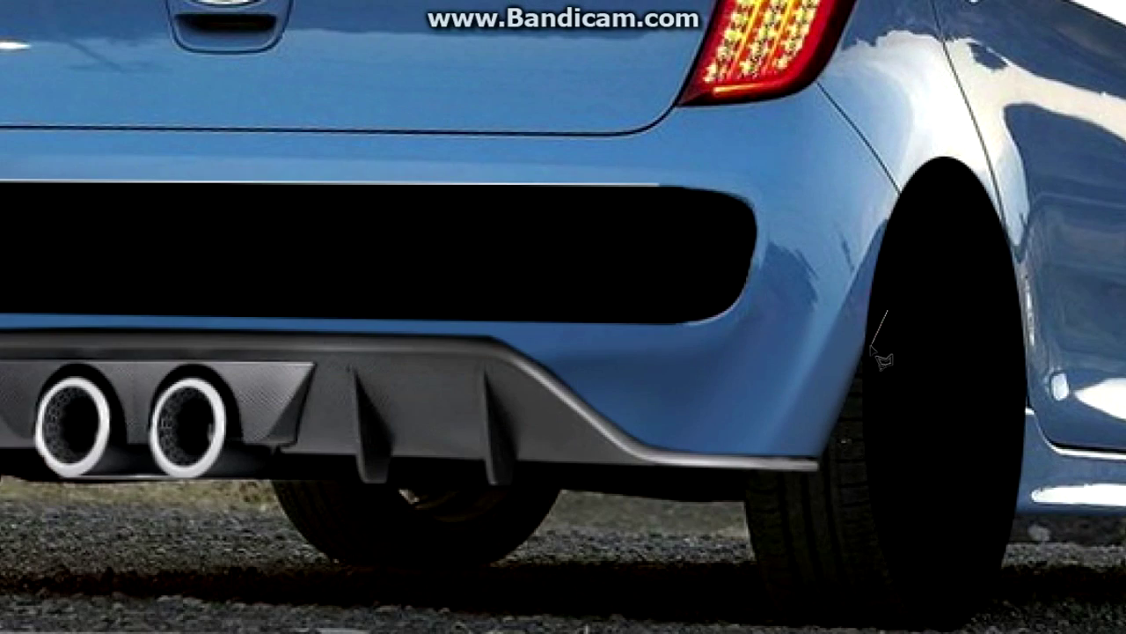
Step: Outline the area from the bumper end down beside the rear wheel as a selection
scroll(532, 478, left, 5)
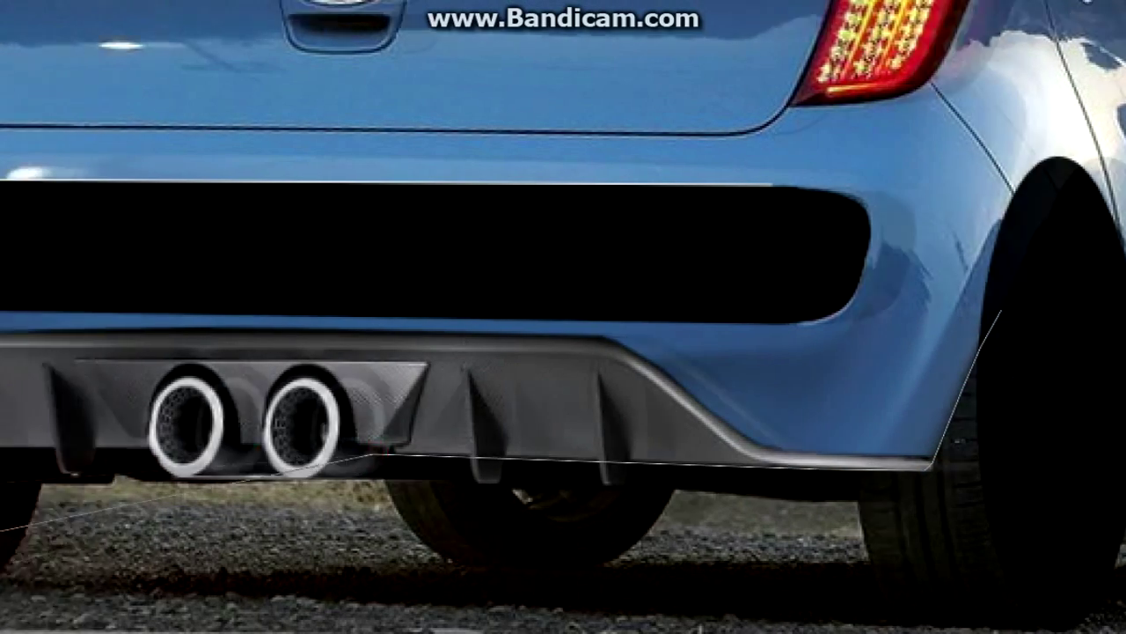
key(Escape)
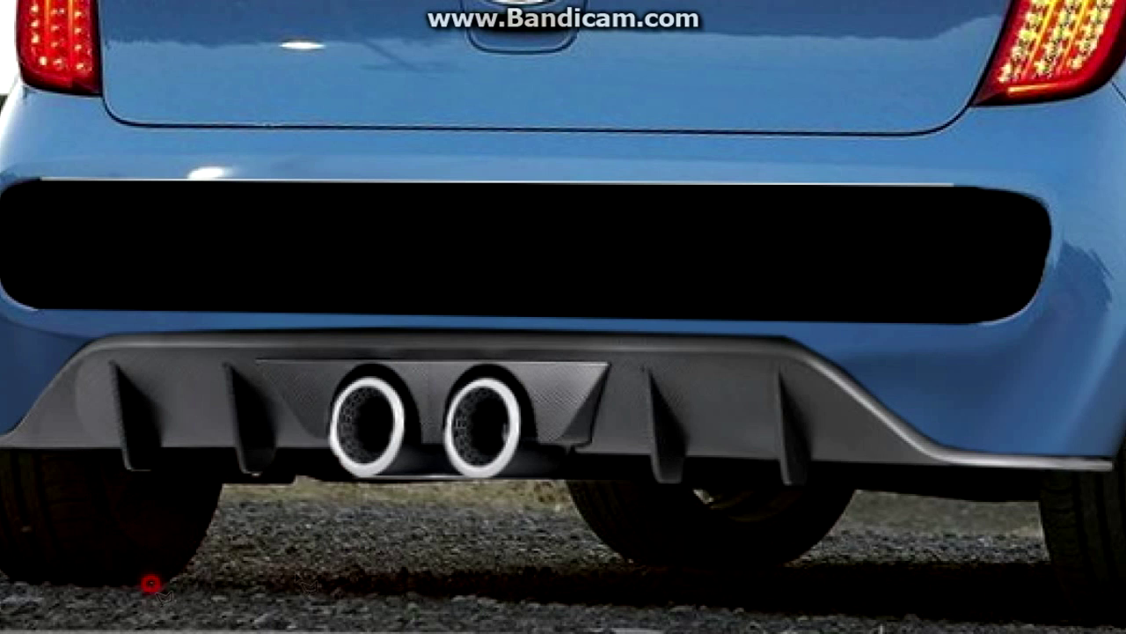
scroll(1041, 486, right, 1)
scroll(995, 471, right, 2)
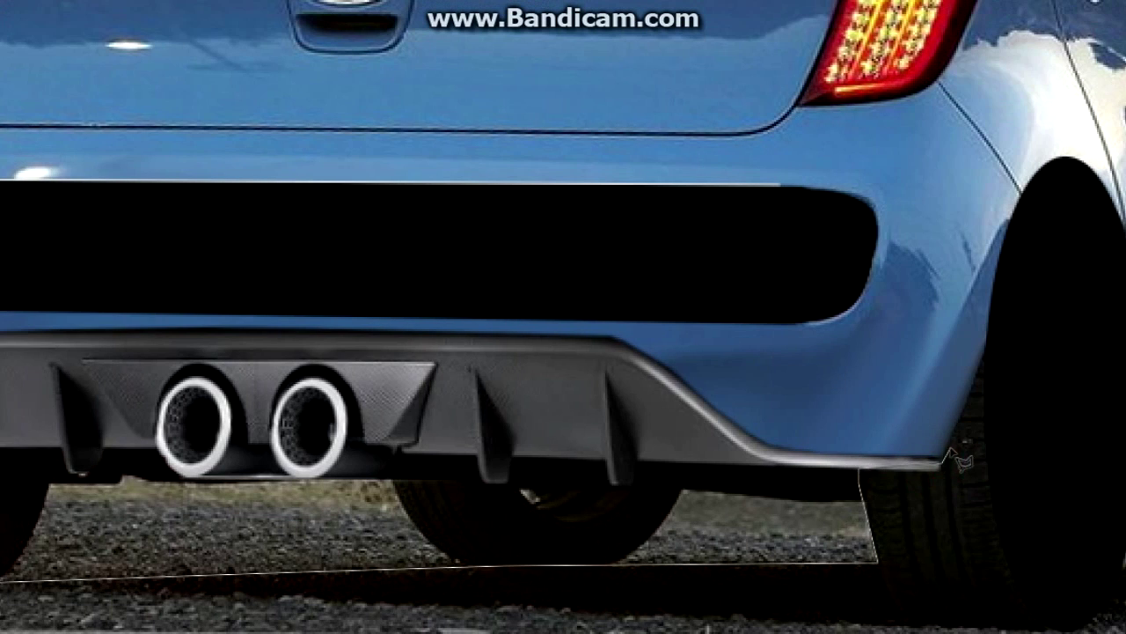
click(1066, 344)
click(1068, 624)
click(9, 581)
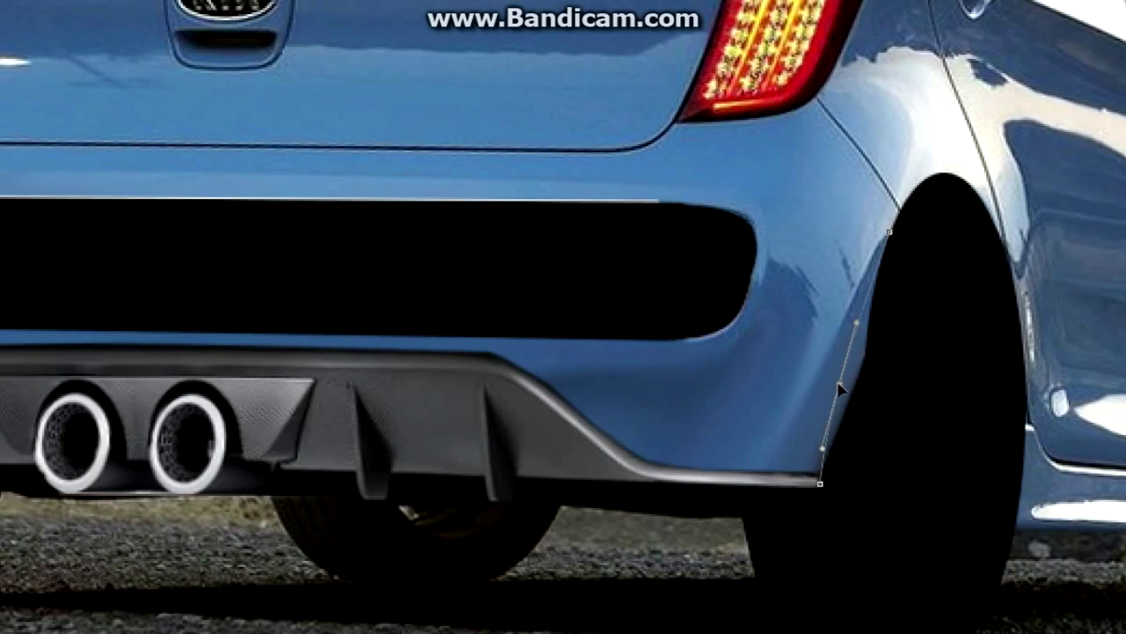
click(821, 484)
key(Return)
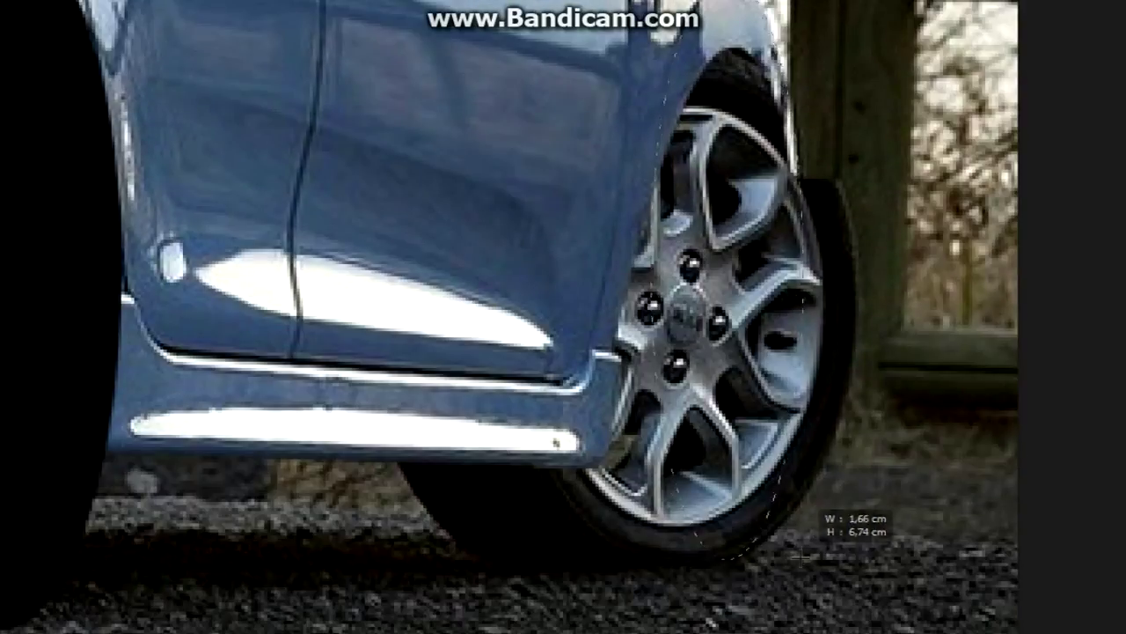
Step: Widen the ellipse over the front wheel, fill it black, and deselect
right_click(655, 227)
click(743, 445)
drag(727, 286, 753, 286)
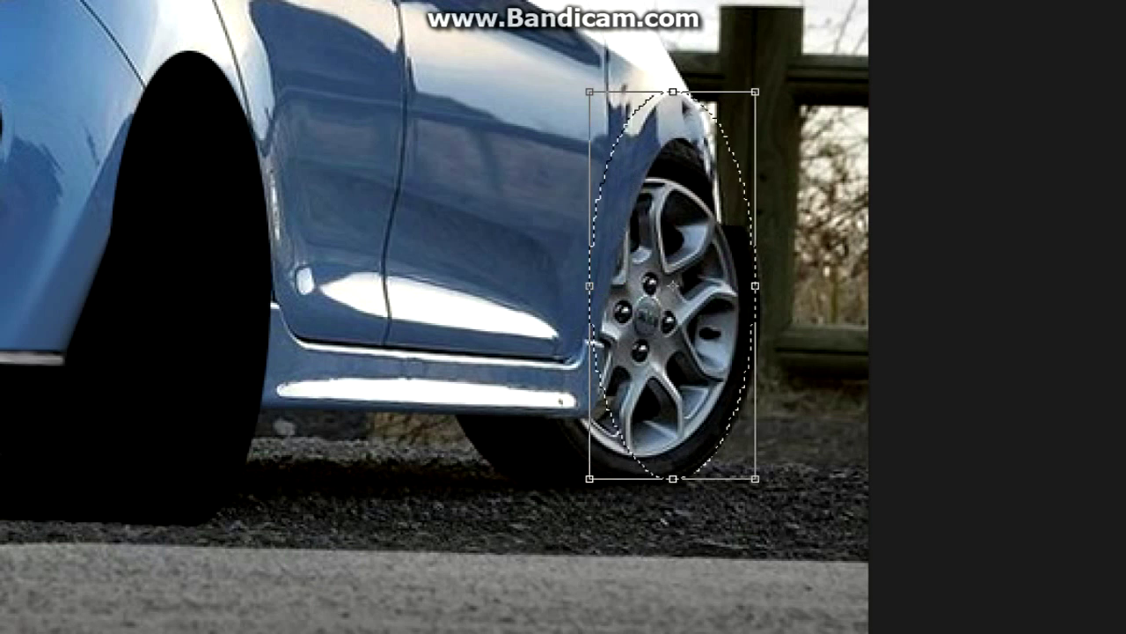
drag(589, 286, 598, 286)
key(Return)
click(613, 293)
key(ctrl+d)
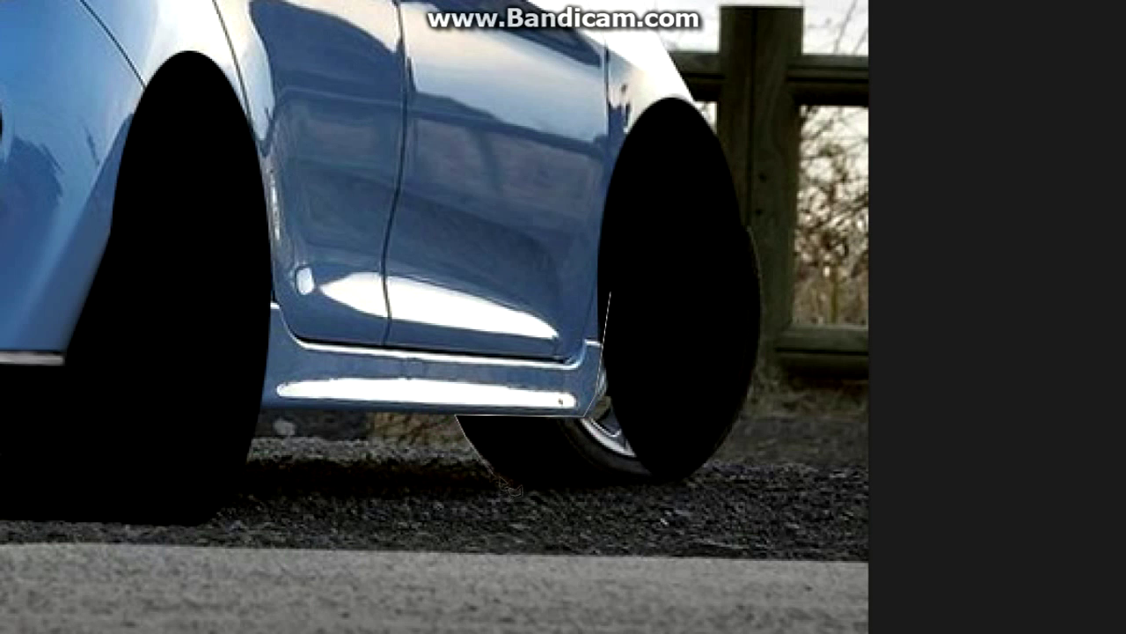
Step: Fill the strip beside the front tyre dark and blend its edge
click(696, 454)
click(655, 342)
click(614, 295)
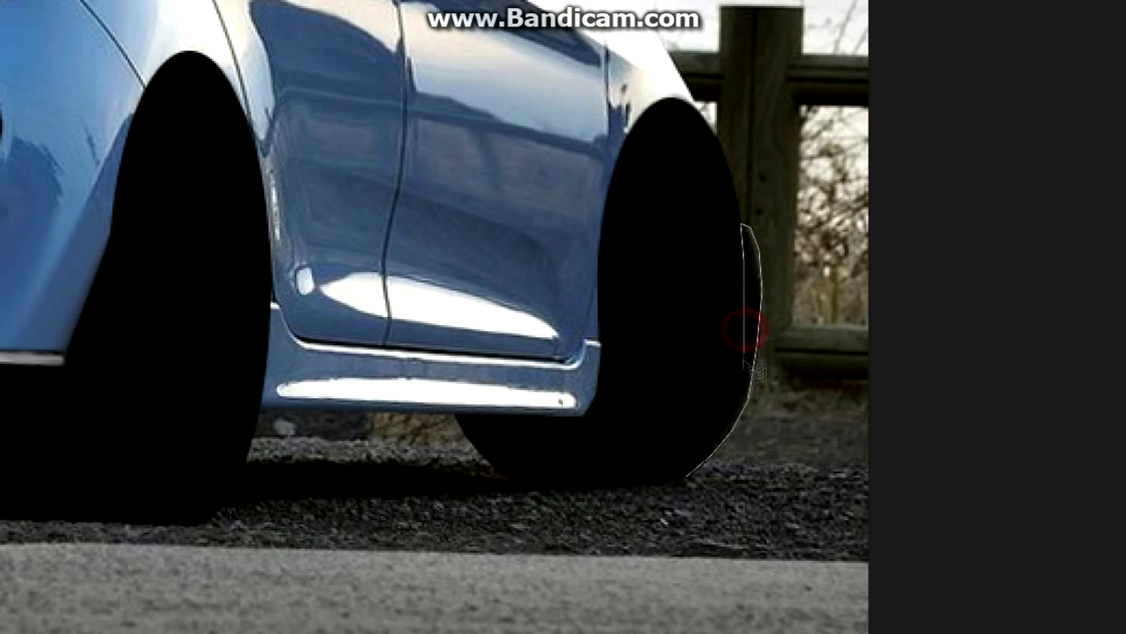
click(721, 422)
key(alt+BackSpace)
key(ctrl+d)
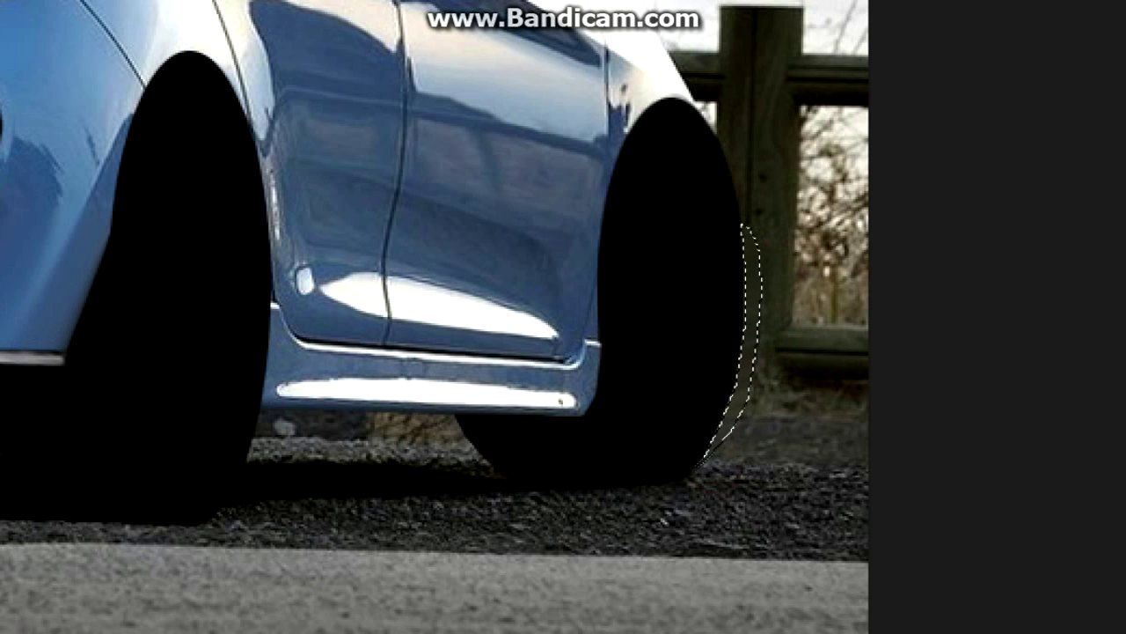
drag(756, 319, 791, 361)
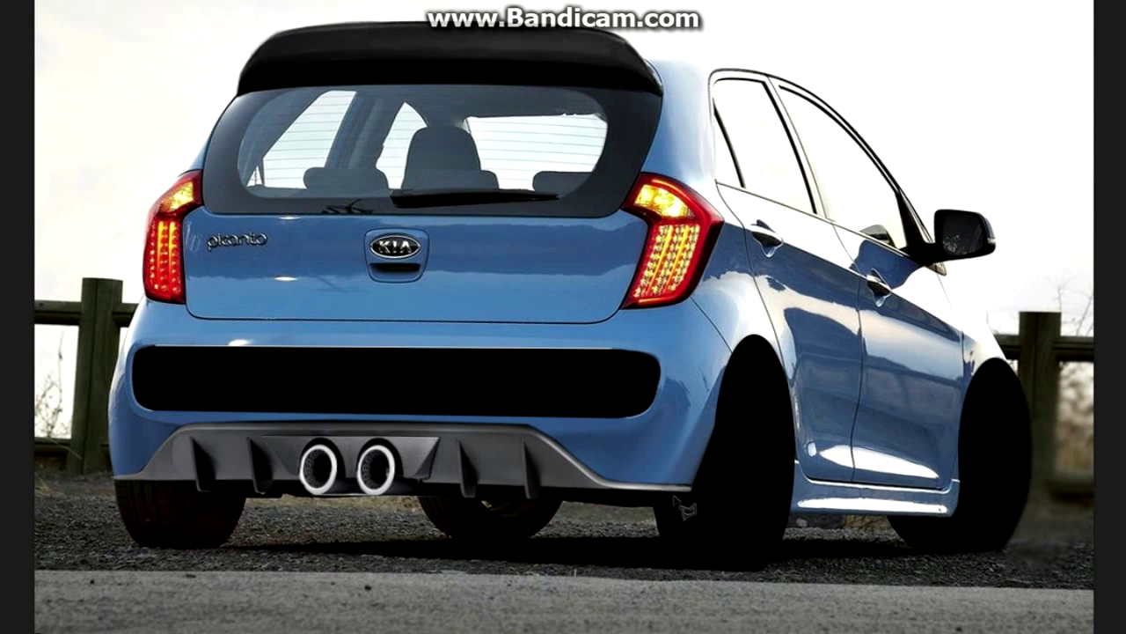
Step: Fill the outlined area under the rear bumper with black
key(Return)
key(alt+BackSpace)
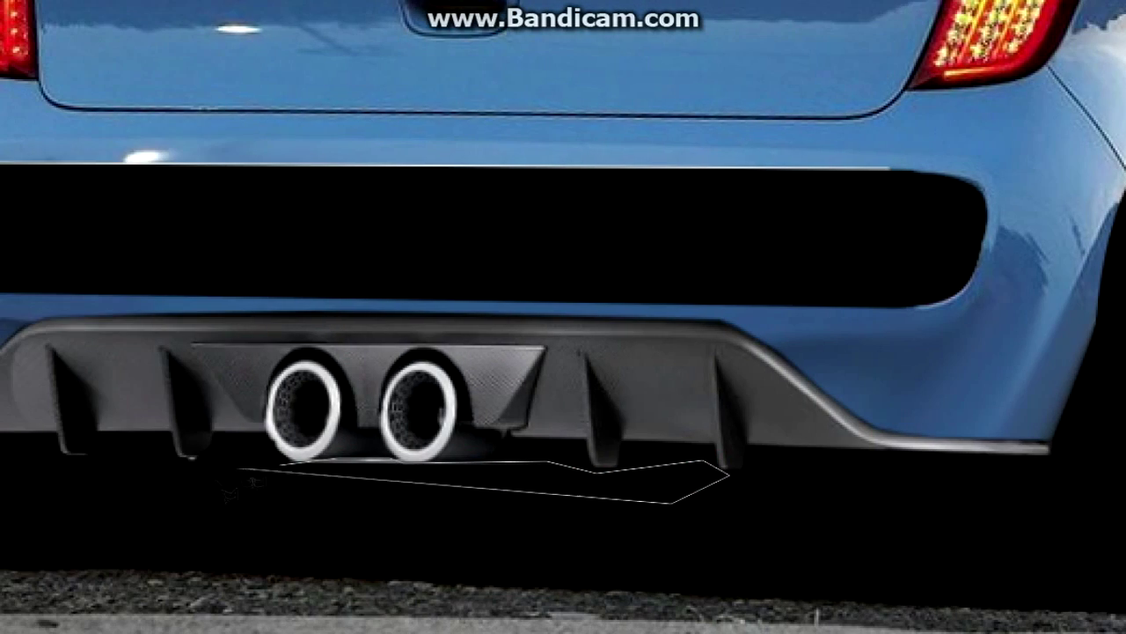
click(60, 456)
right_click(370, 231)
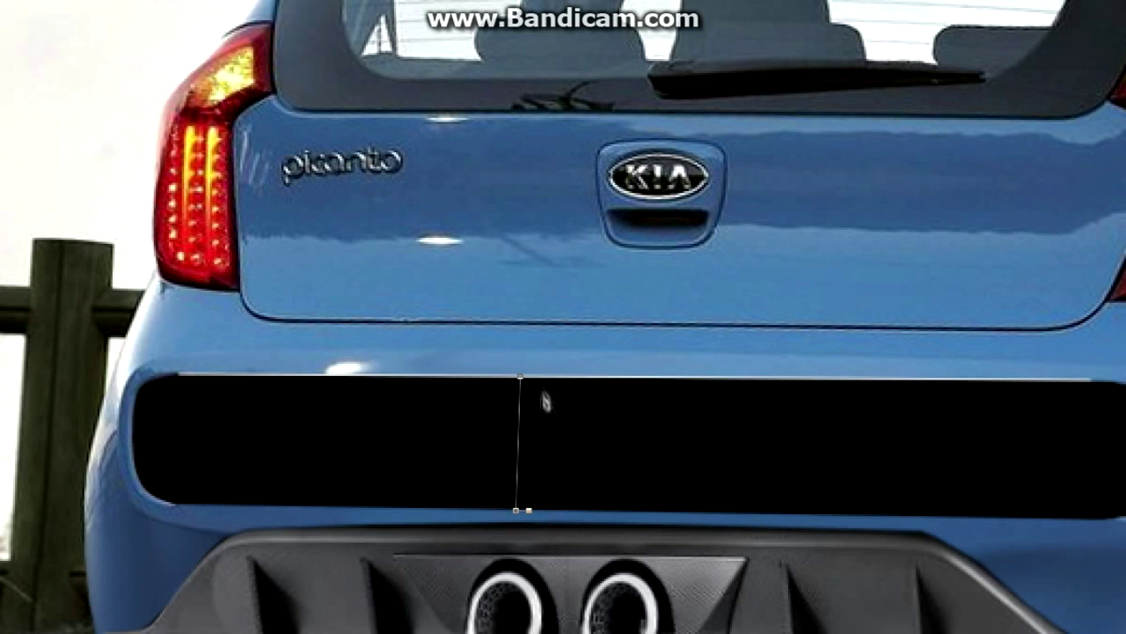
Step: Fill a path-based strip in body blue to split the black bumper insert at its centre
right_click(546, 402)
click(666, 95)
key(ctrl+d)
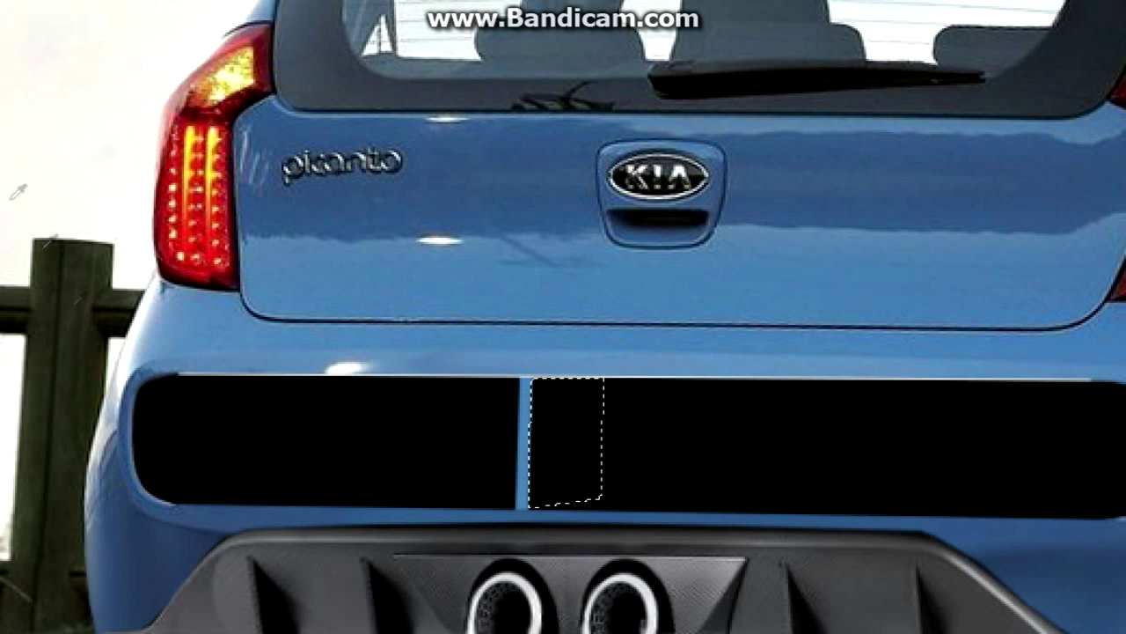
key(alt+BackSpace)
right_click(302, 222)
click(321, 231)
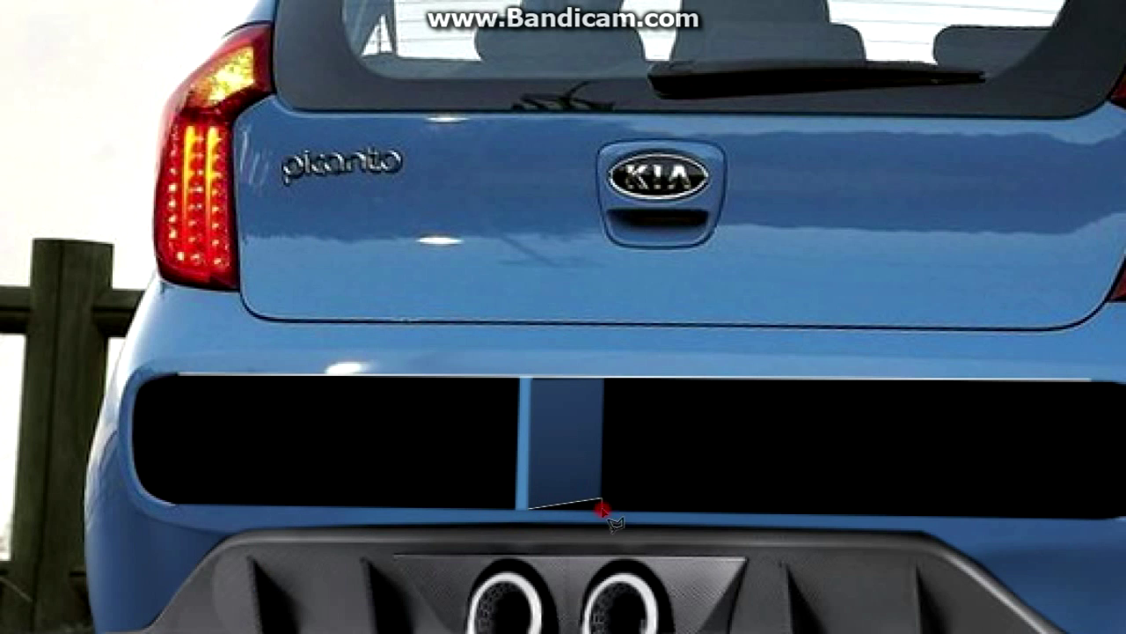
key(ctrl+0)
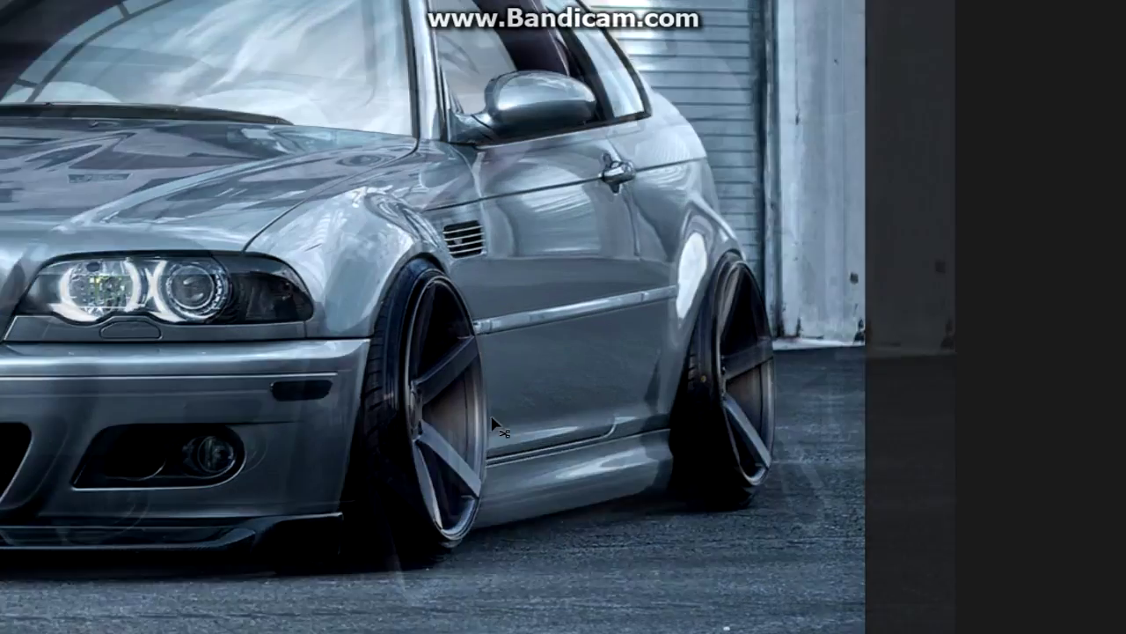
Step: Draw an ellipse around the front wheel and tilt it to match the wheel's angle
drag(264, 220, 449, 616)
right_click(402, 269)
click(465, 578)
drag(499, 385, 450, 429)
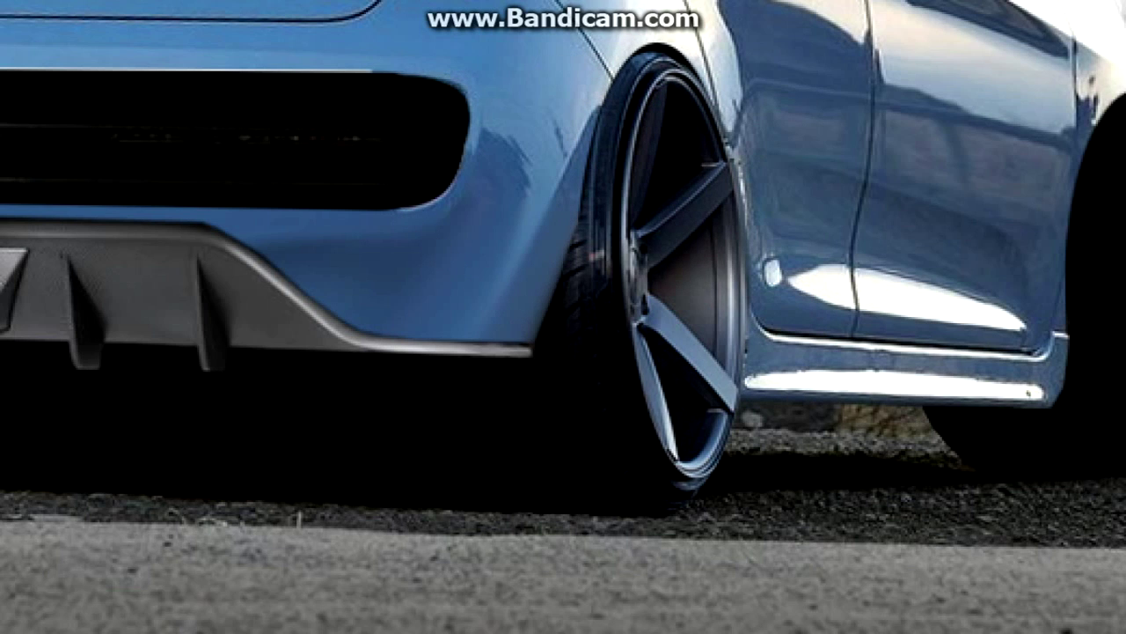
click(603, 58)
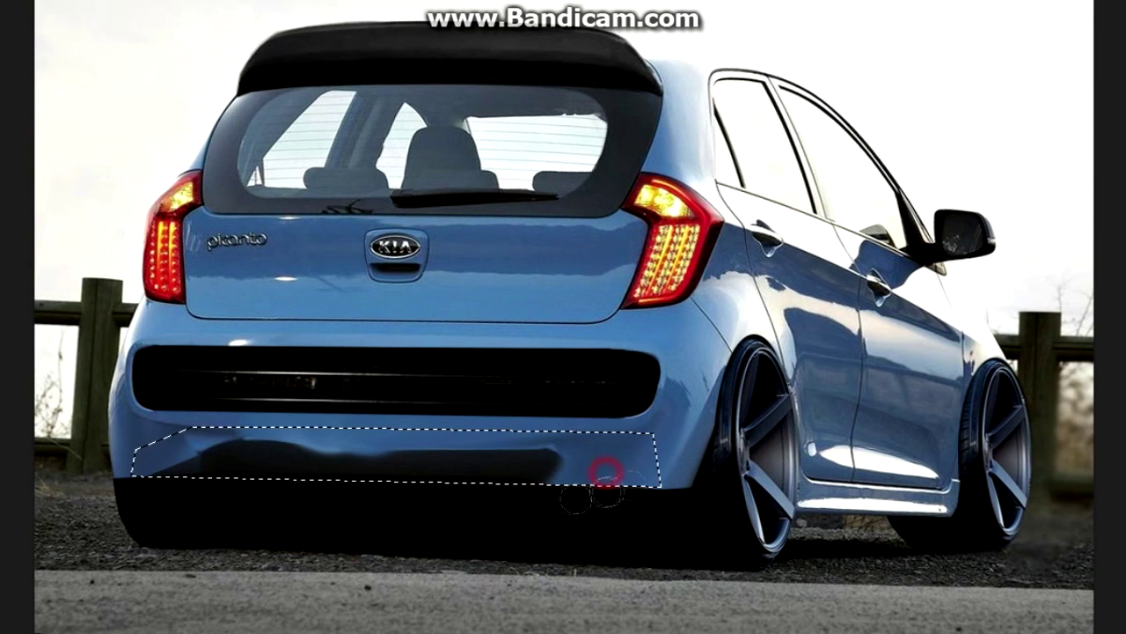
Step: Paint over the rear diffuser in smooth blue and clear the selection
mouse_move(526, 453)
mouse_down()
mouse_move(201, 455)
mouse_move(655, 452)
mouse_move(620, 445)
mouse_up()
right_click(380, 201)
click(392, 207)
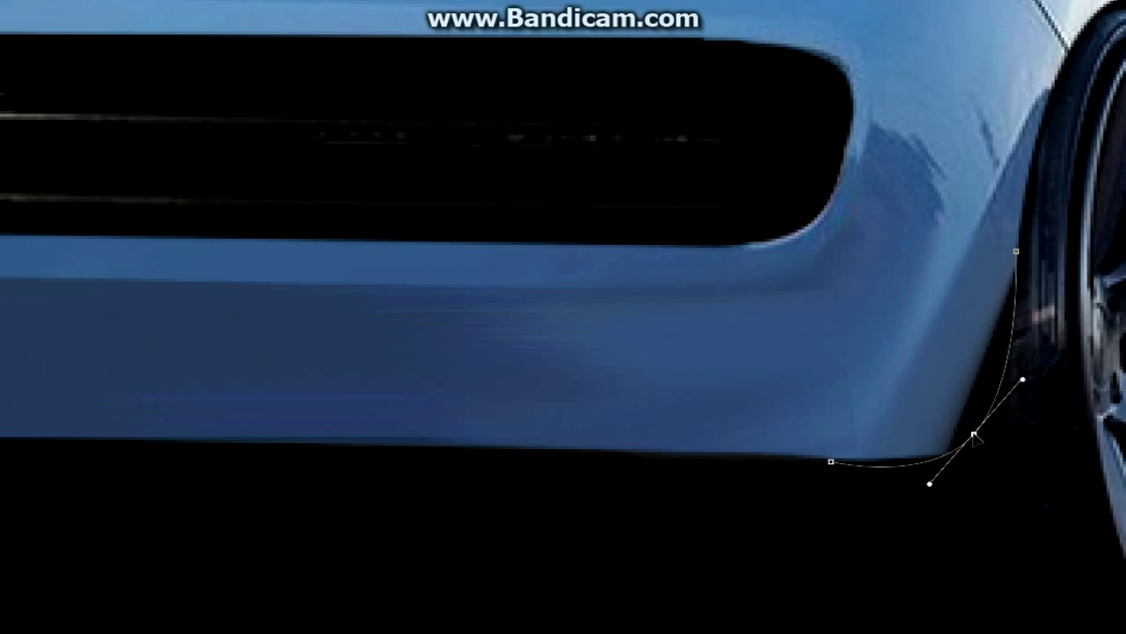
Step: Convert the bumper-edge pen path into a selection for the exhaust
right_click(1012, 266)
click(1047, 317)
key(Return)
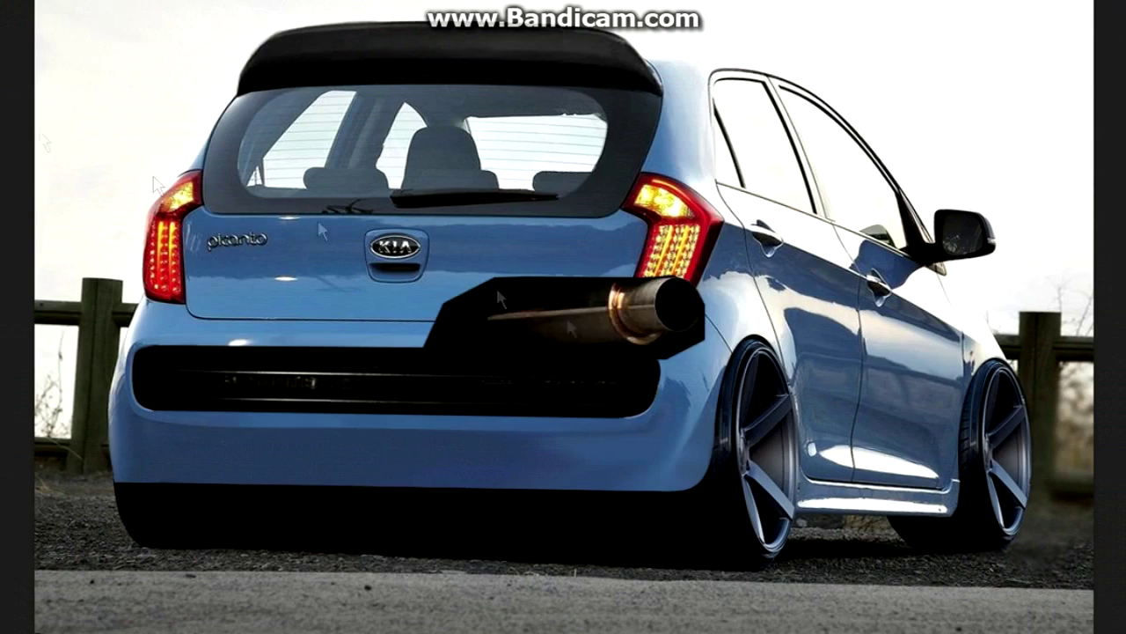
Step: Position the chrome exhaust pipe beneath the rear bumper and begin scaling it
drag(616, 308, 519, 482)
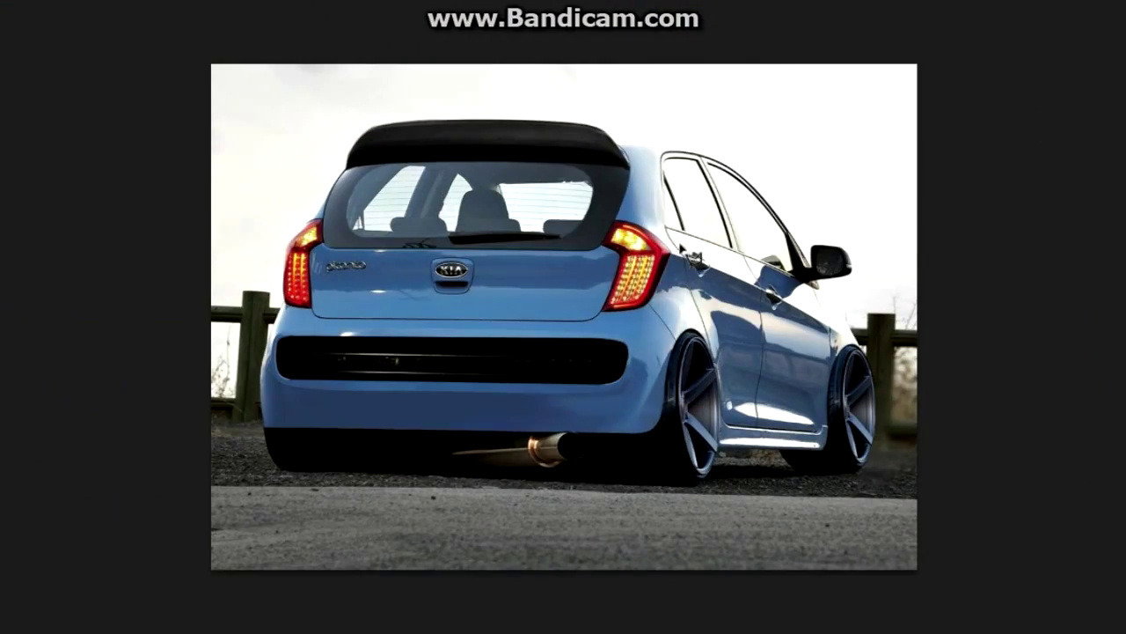
right_click(502, 429)
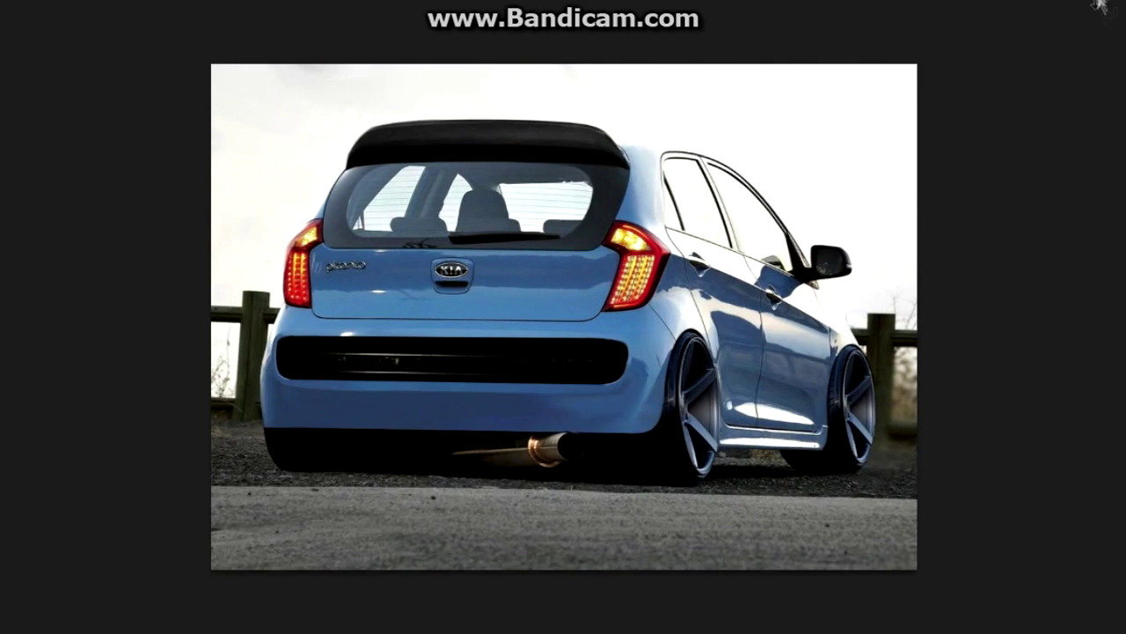